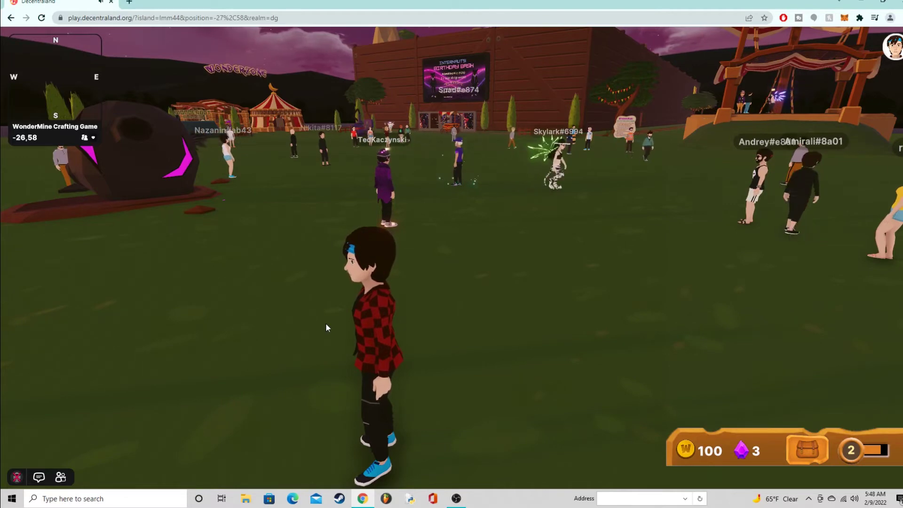
- Run the avatar into the WonderZone plaza and back and forth past the tents
key(w)
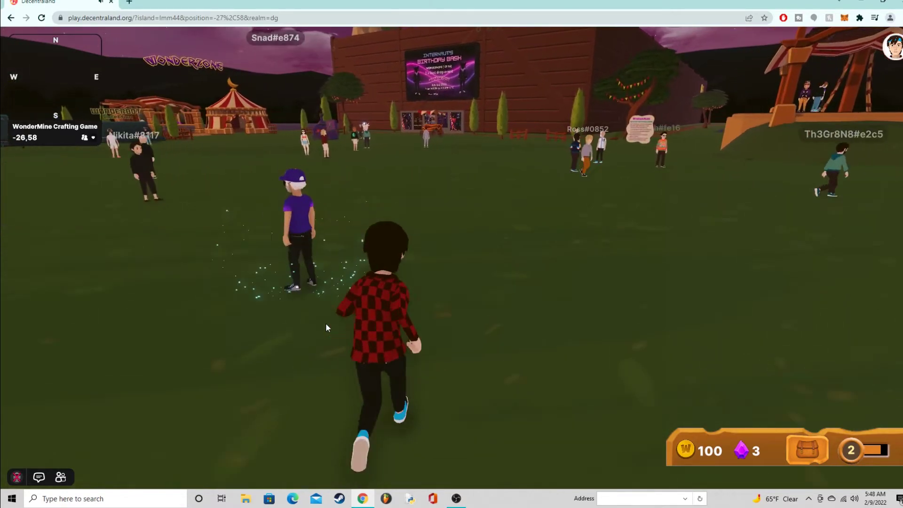
key(w)
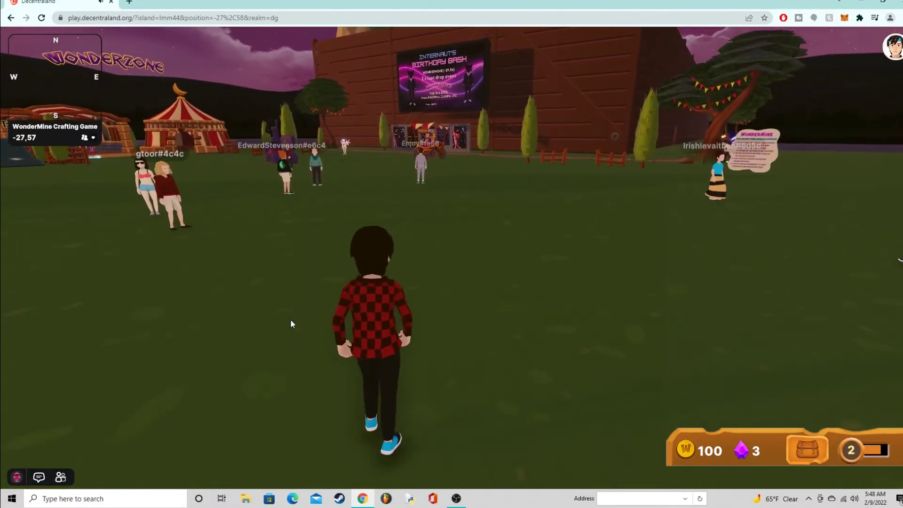
key(s)
key(w)
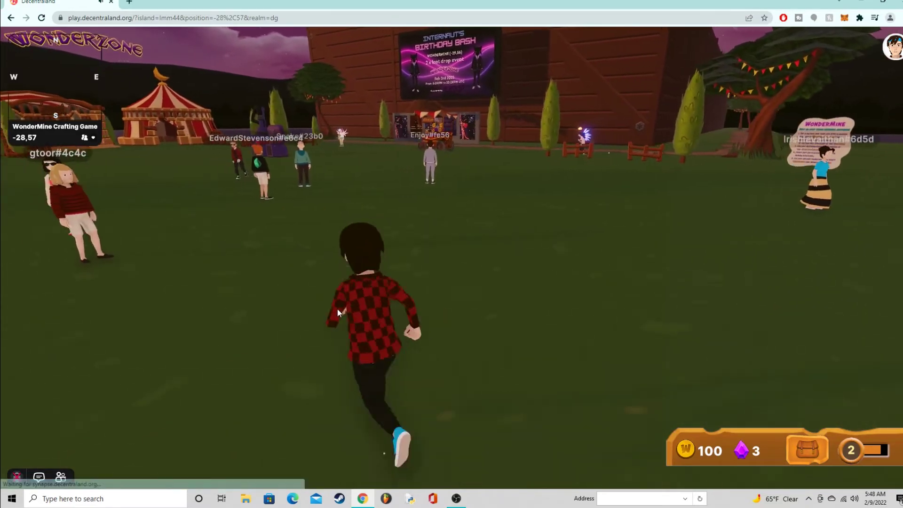
key(s)
key(w)
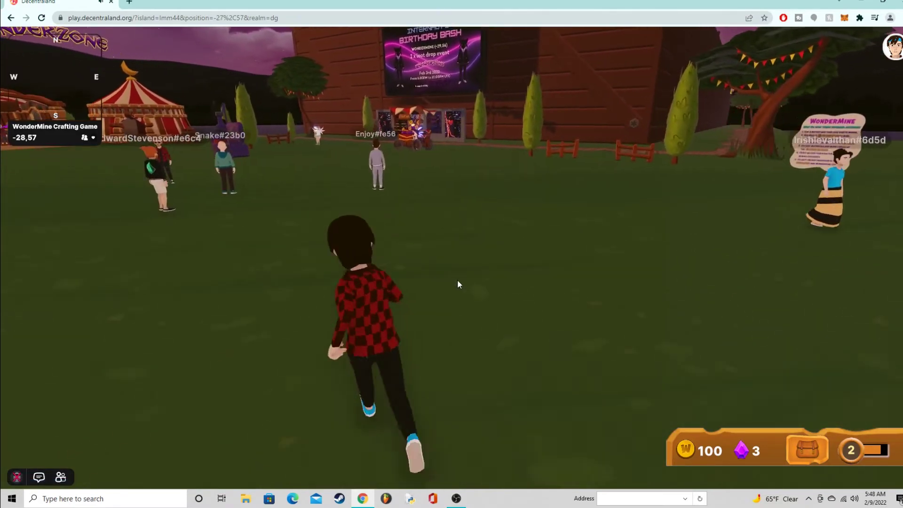
key(s)
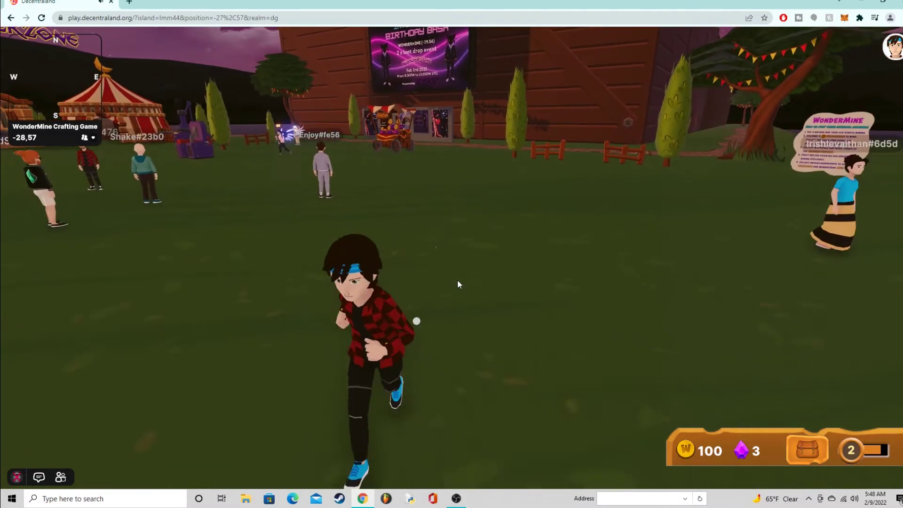
key(w)
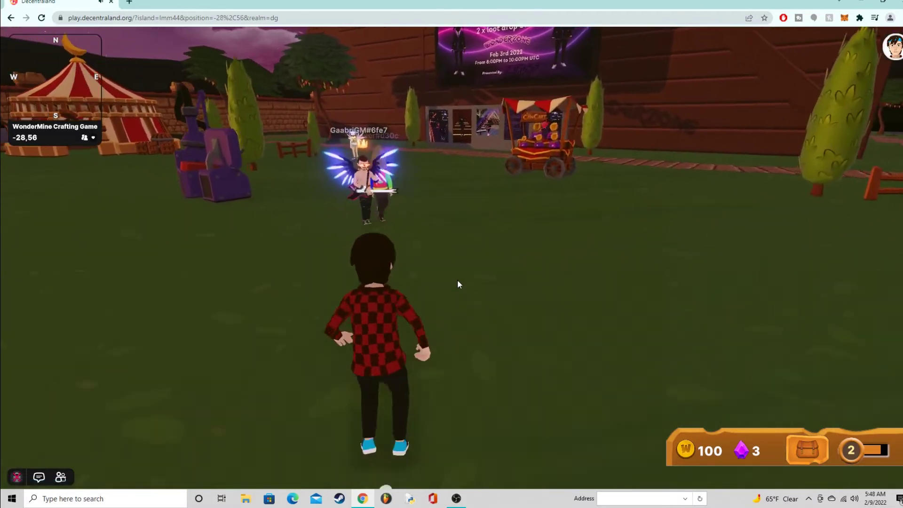
key(a)
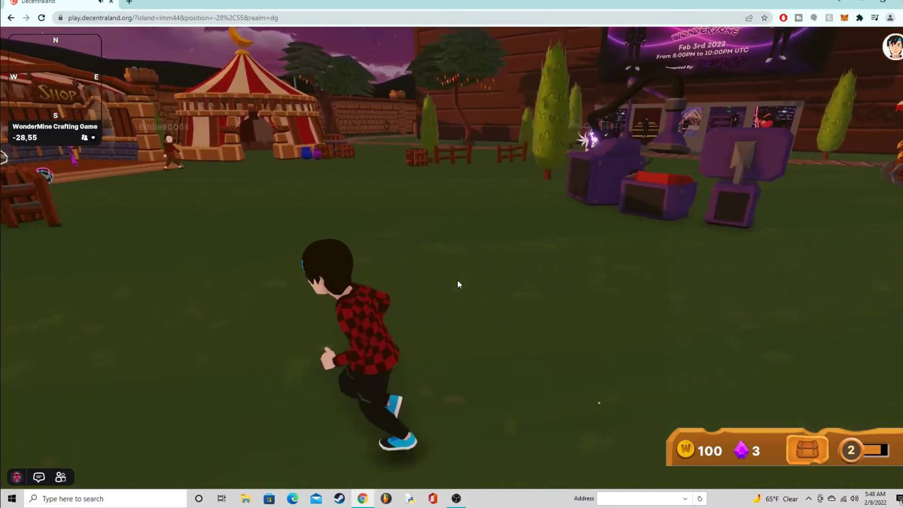
key(s)
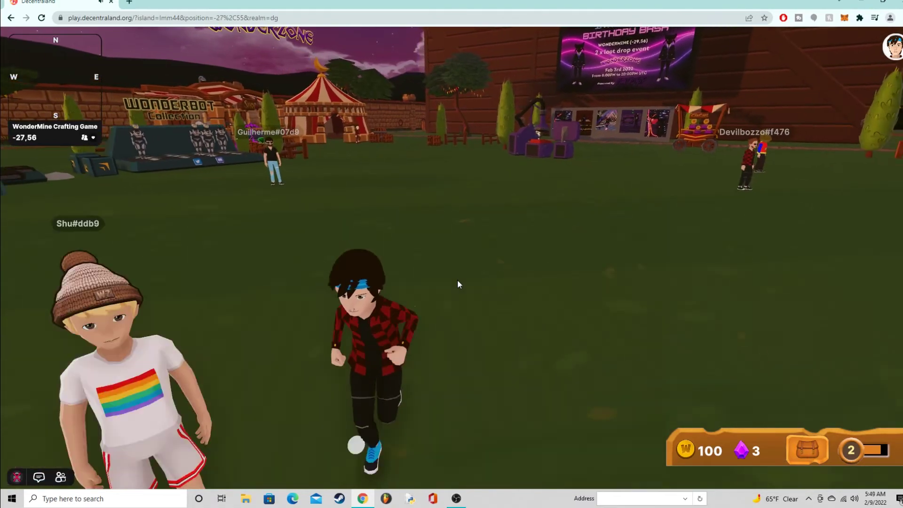
- Run the avatar to the purple machines at parcel -28,55, then shrink the browser window
key(w)
key(d)
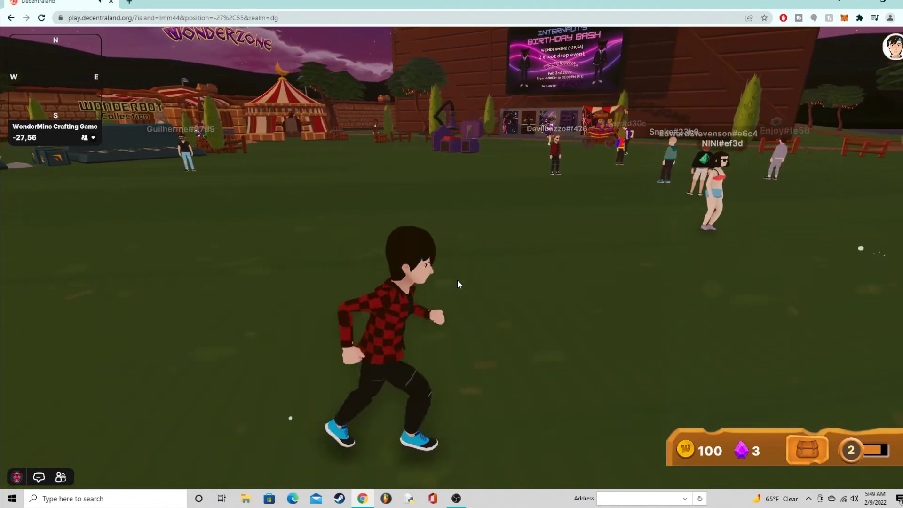
key(w)
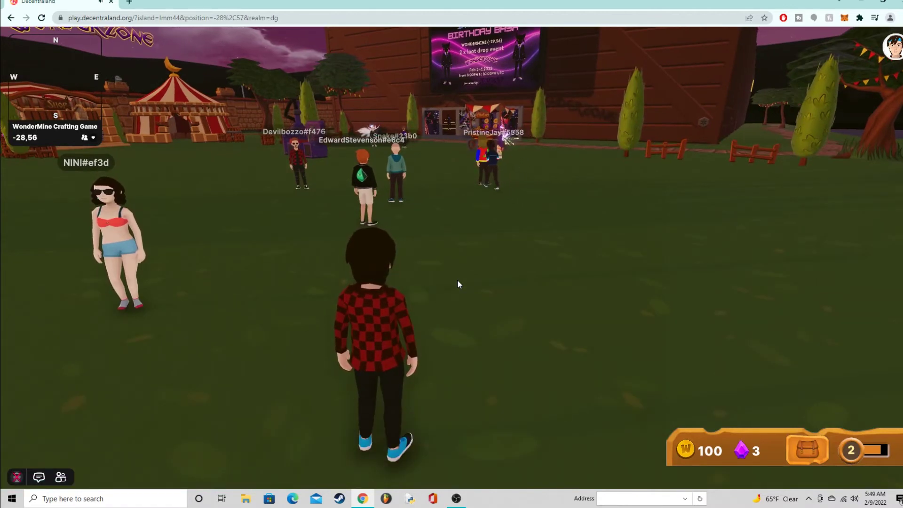
key(d)
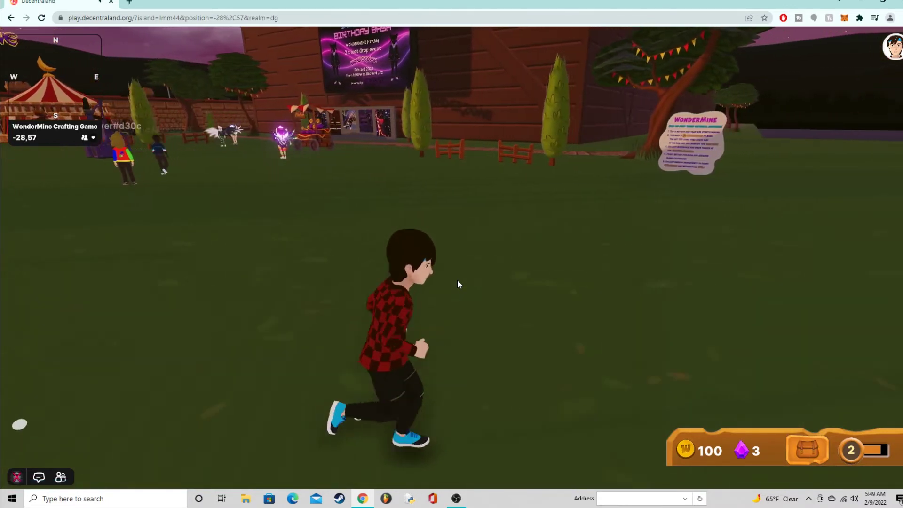
key(w)
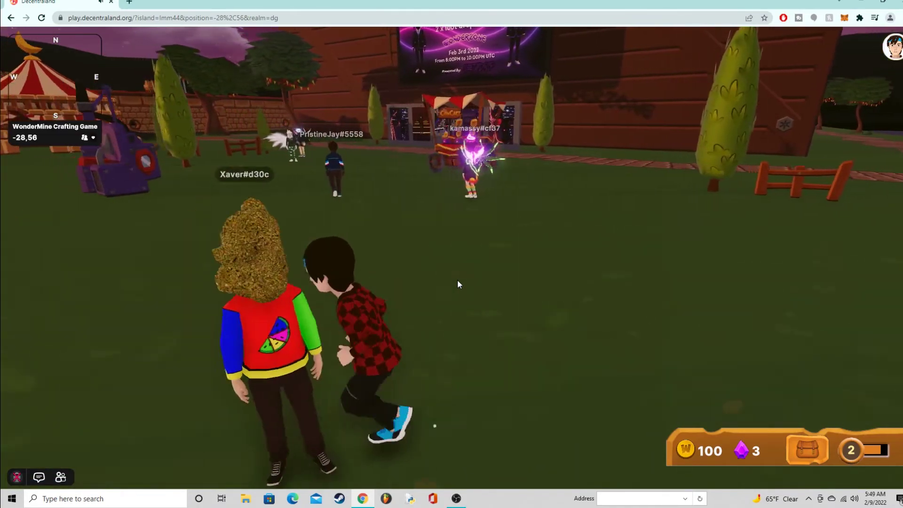
key(s)
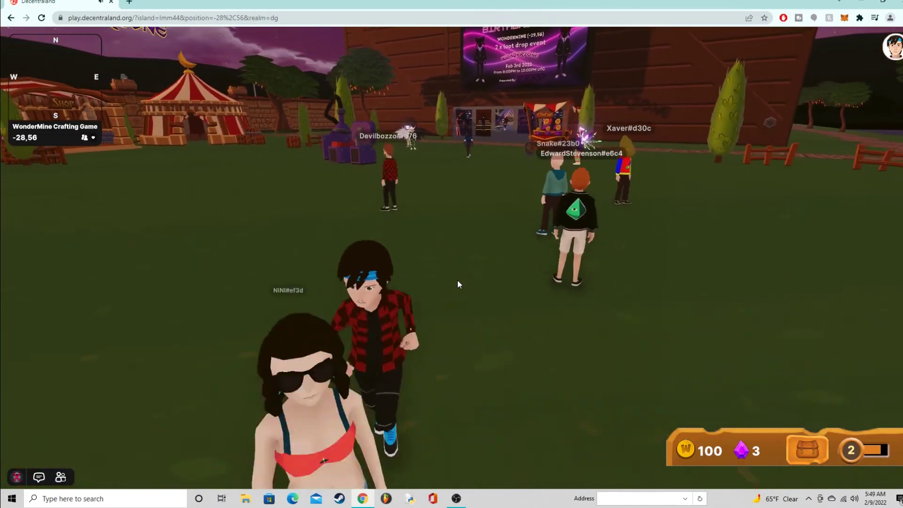
key(w)
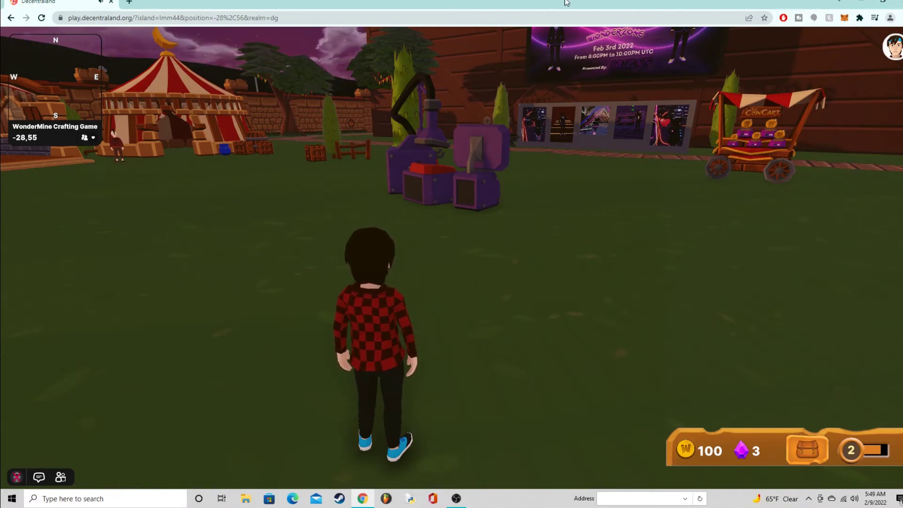
drag(566, 3, 445, 5)
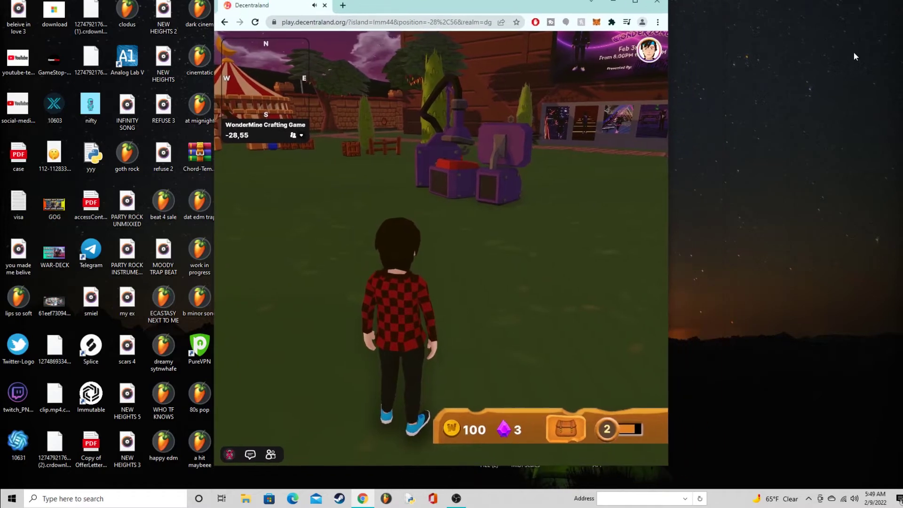
- From the desktop menu, go to Display settings and reach the Graphics settings page
right_click(811, 30)
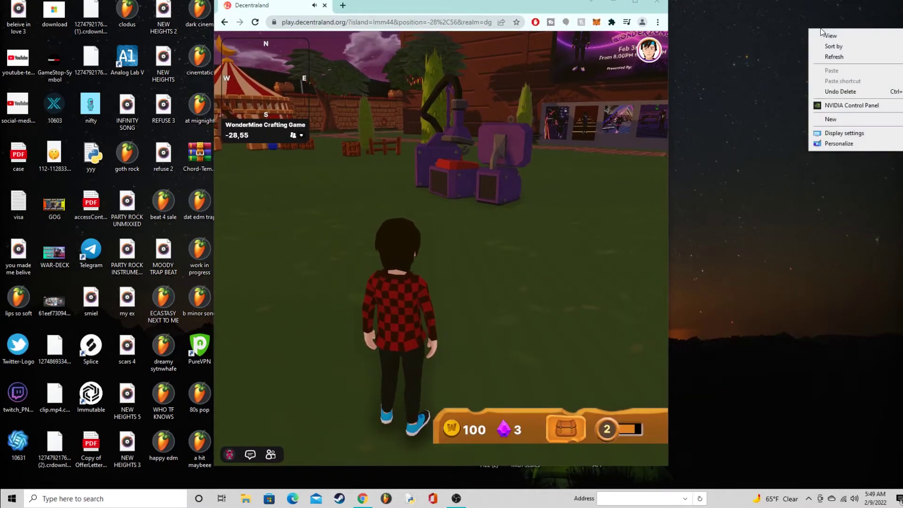
click(858, 136)
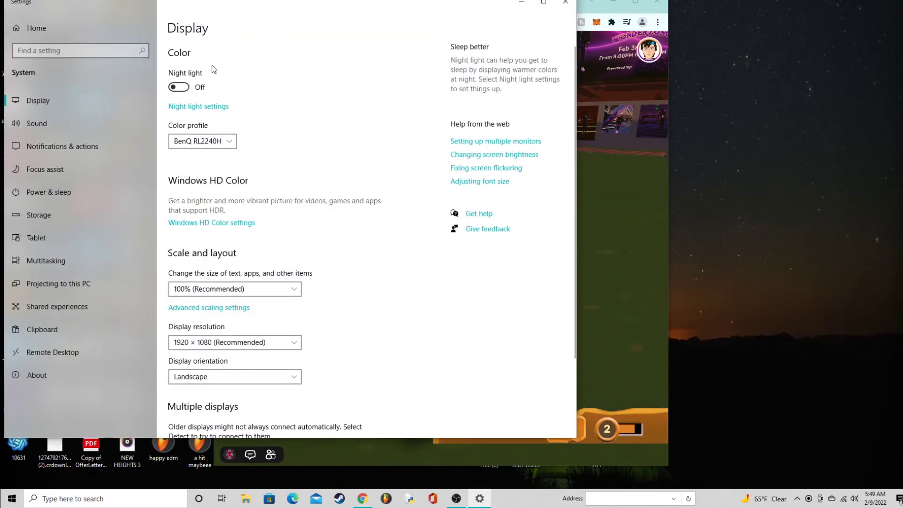
scroll(299, 172, down, 3)
scroll(298, 172, up, 3)
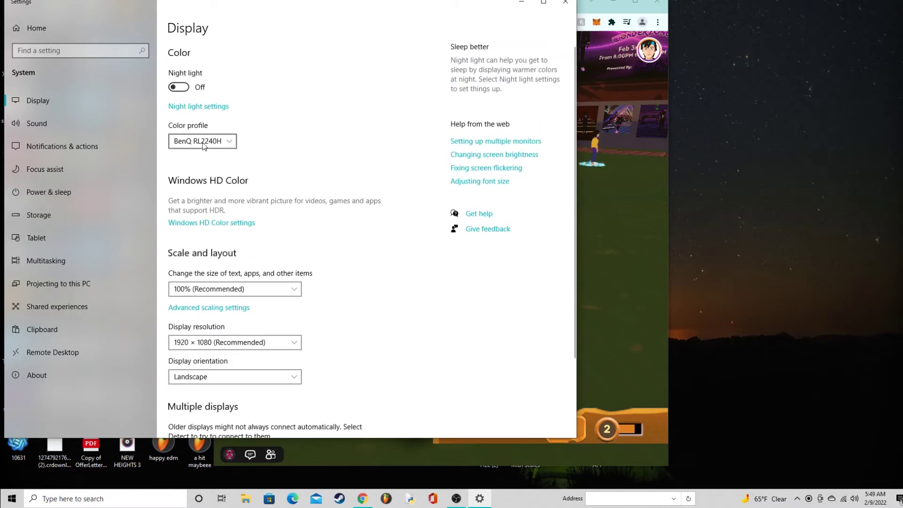
scroll(370, 148, down, 2)
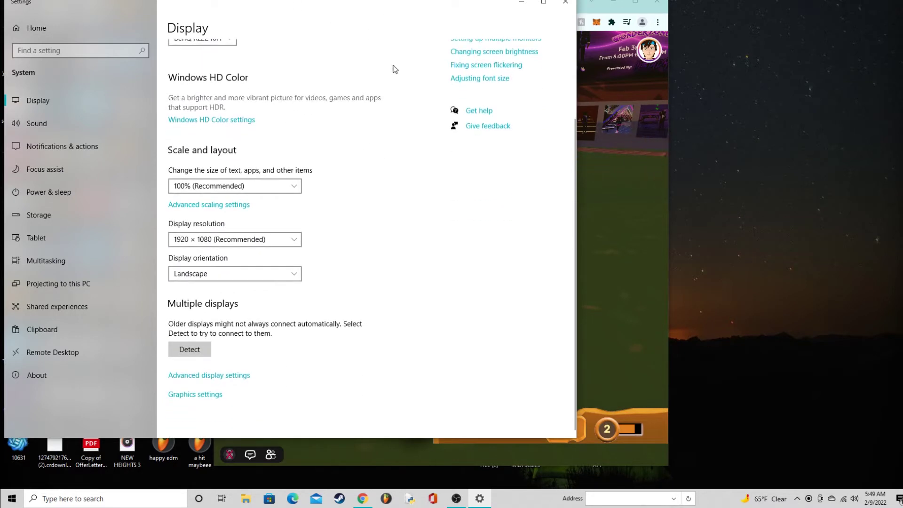
click(216, 402)
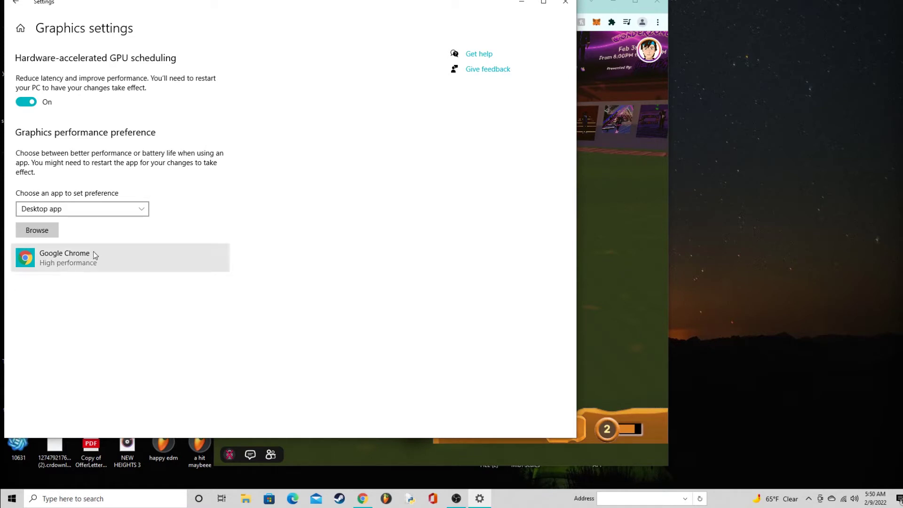
- Browse for an app and move up the folder tree to This PC
click(52, 233)
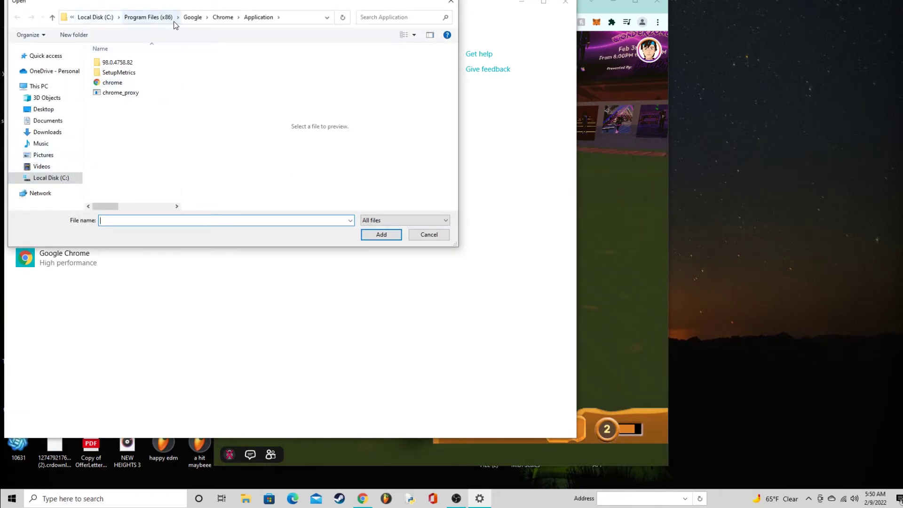
click(53, 18)
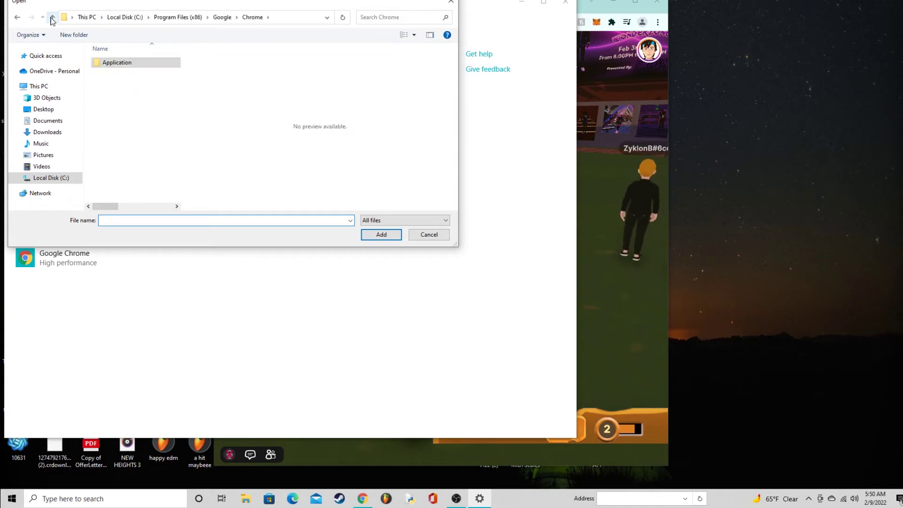
click(52, 19)
click(52, 18)
click(52, 19)
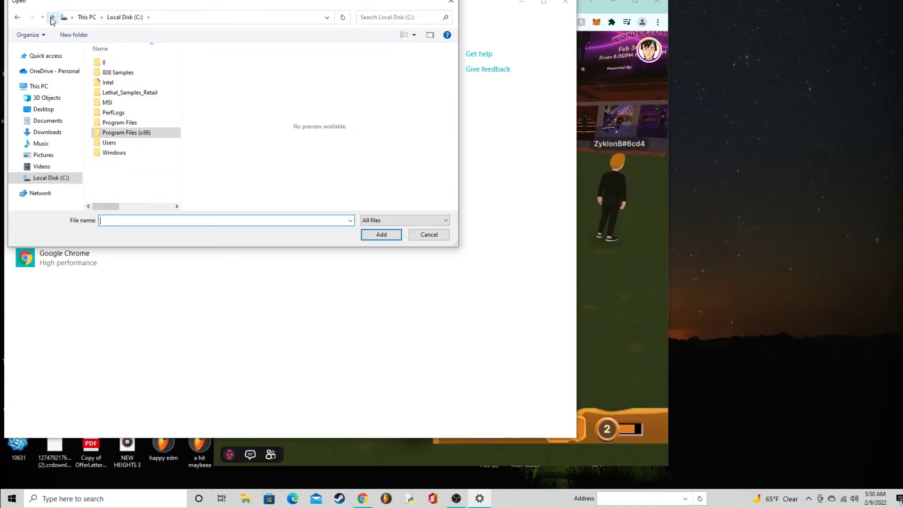
click(52, 19)
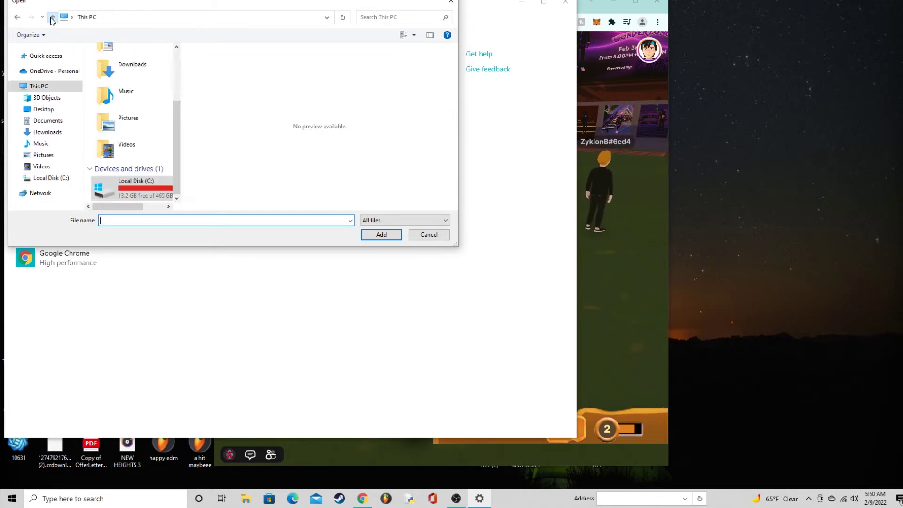
- Navigate to Local Disk (C:) > Program Files (x86) > Google > Chrome > Application, then close the picker
double_click(129, 184)
double_click(143, 136)
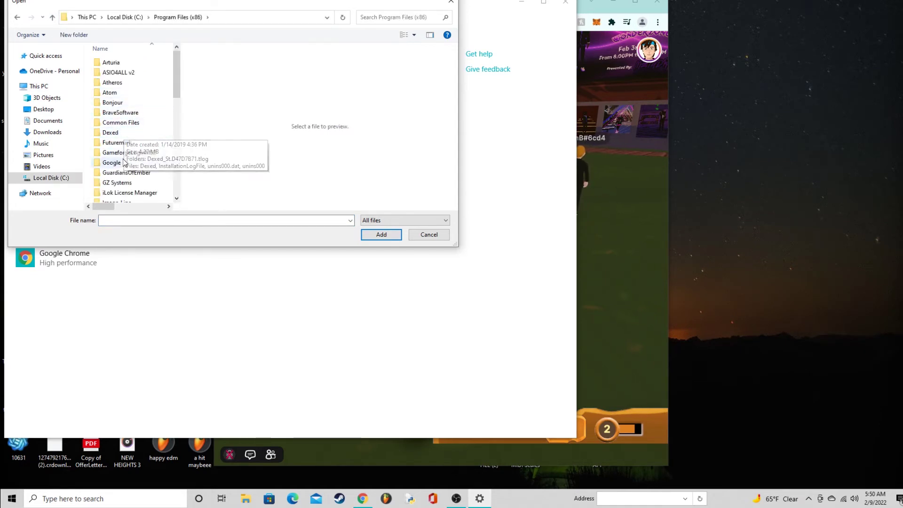
double_click(123, 163)
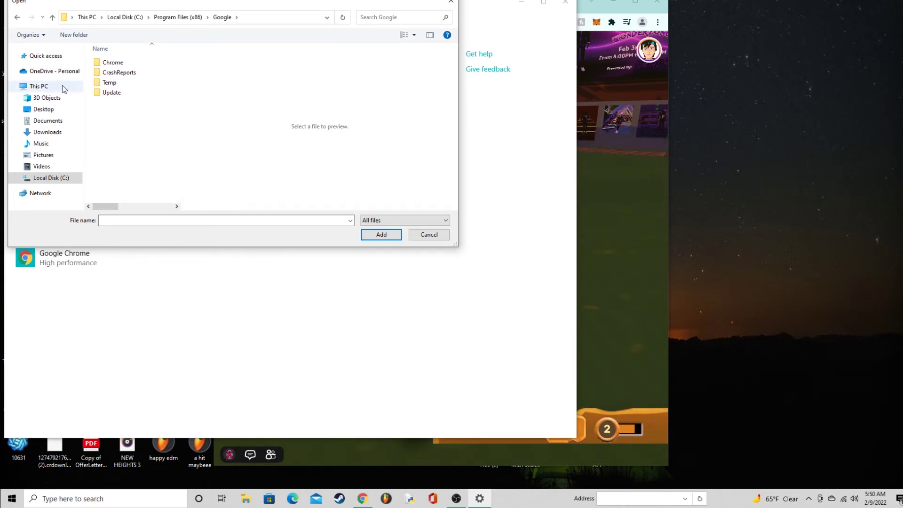
double_click(118, 63)
double_click(120, 67)
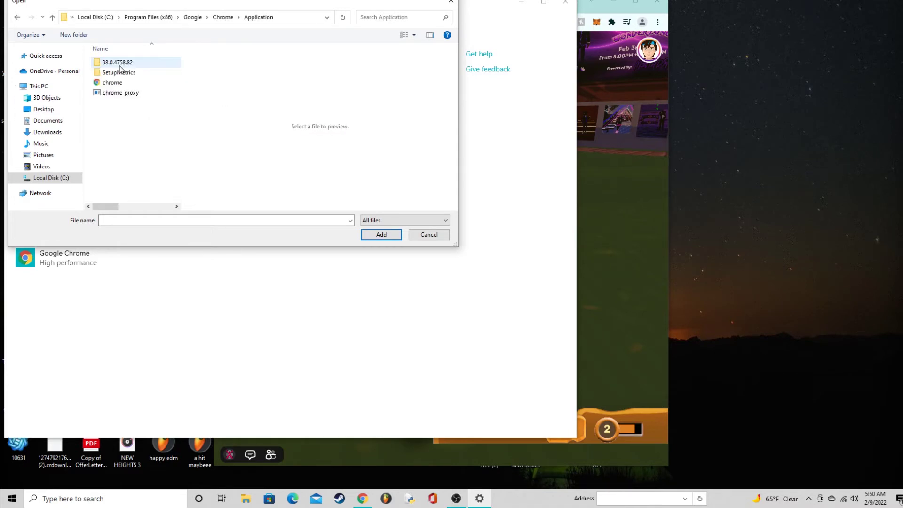
click(450, 3)
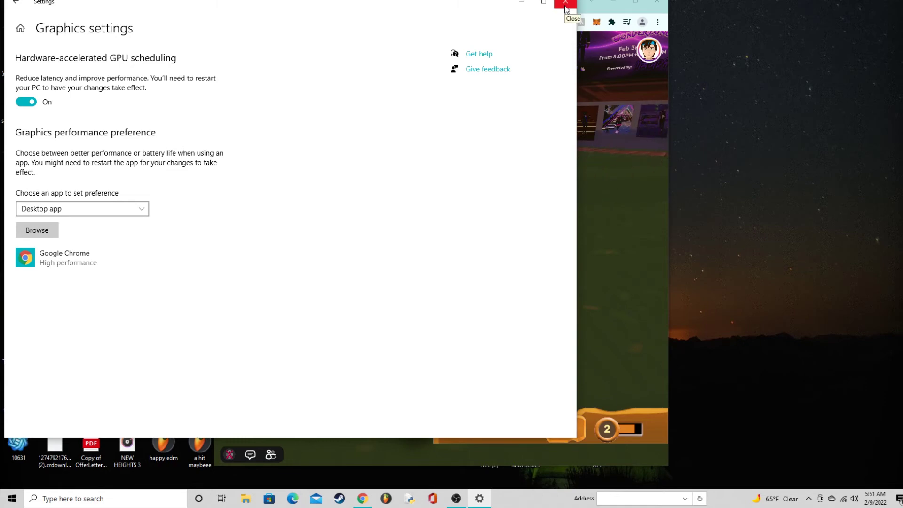
- Close Windows Settings, maximize the Decentraland window, and open its settings with M then P
click(566, 5)
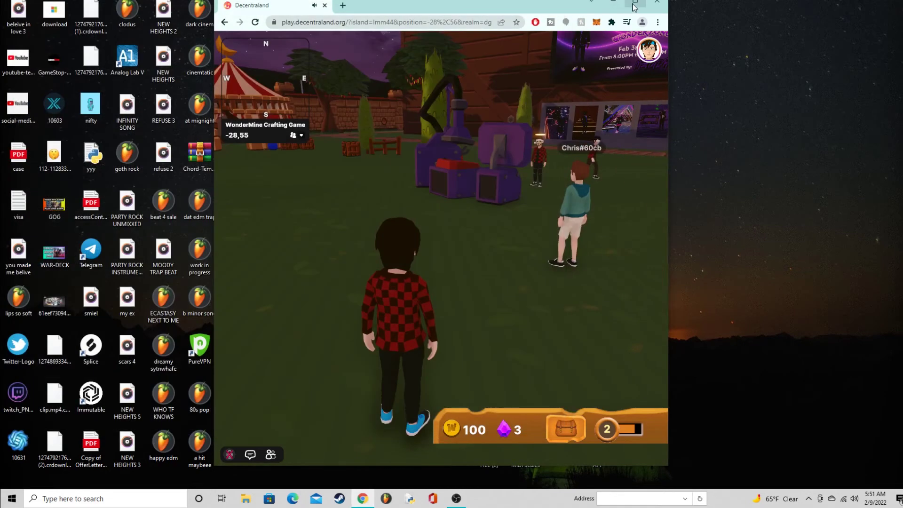
key(super+Up)
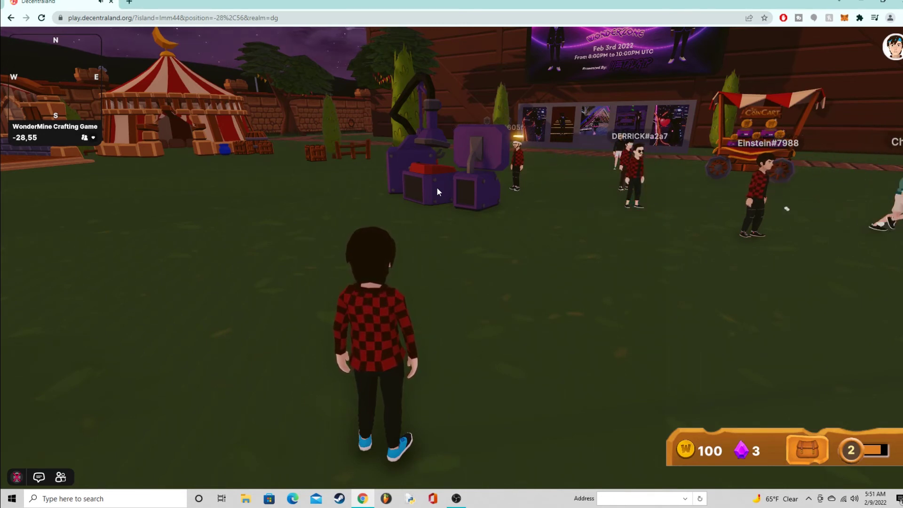
key(m)
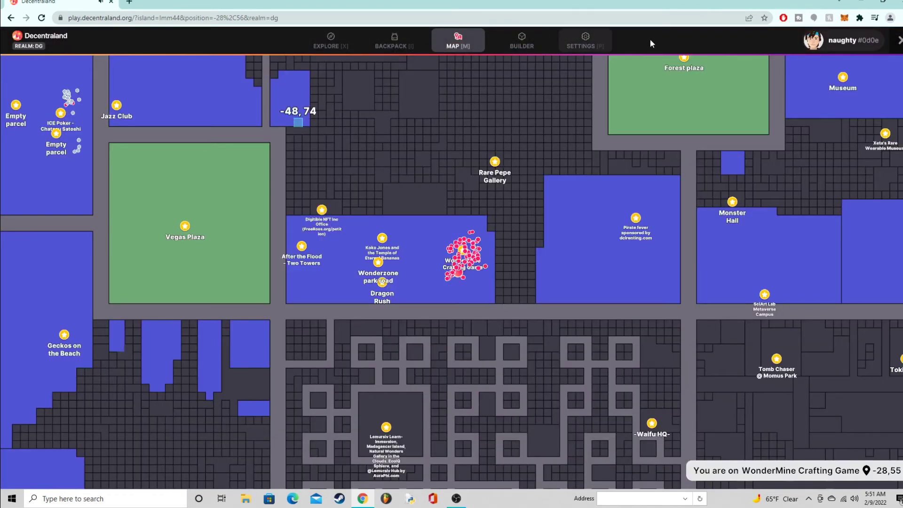
key(p)
click(65, 149)
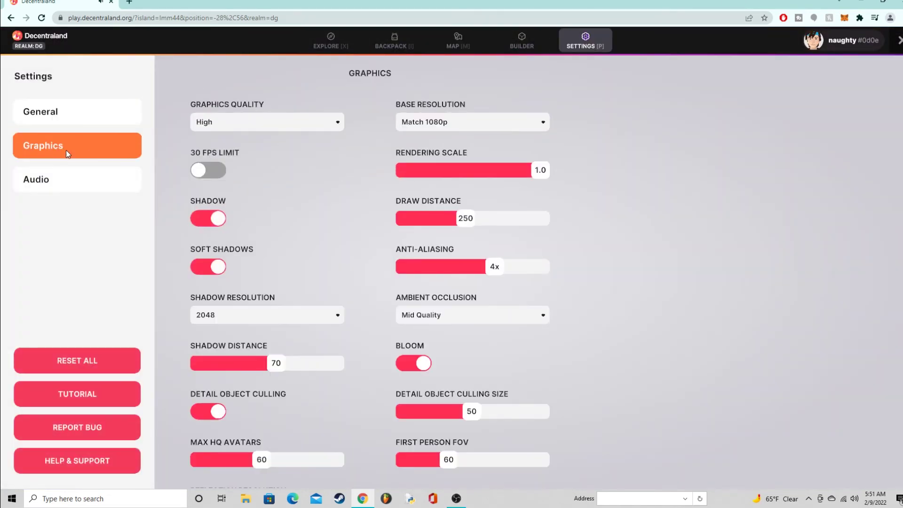
scroll(341, 141, down, 1)
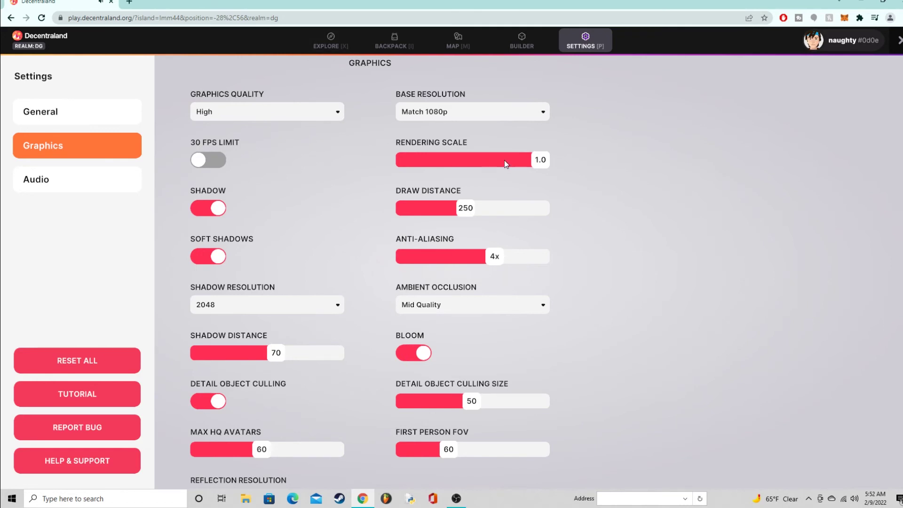
scroll(502, 164, down, 1)
scroll(500, 169, up, 1)
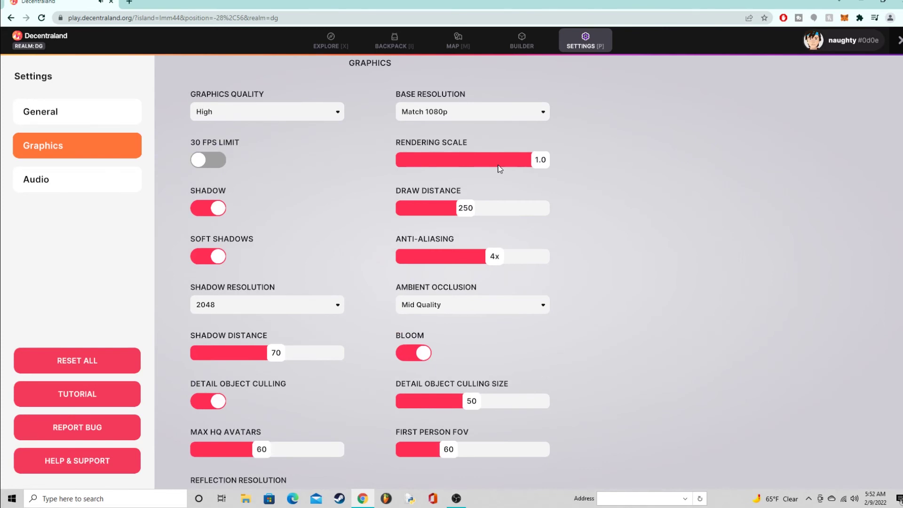